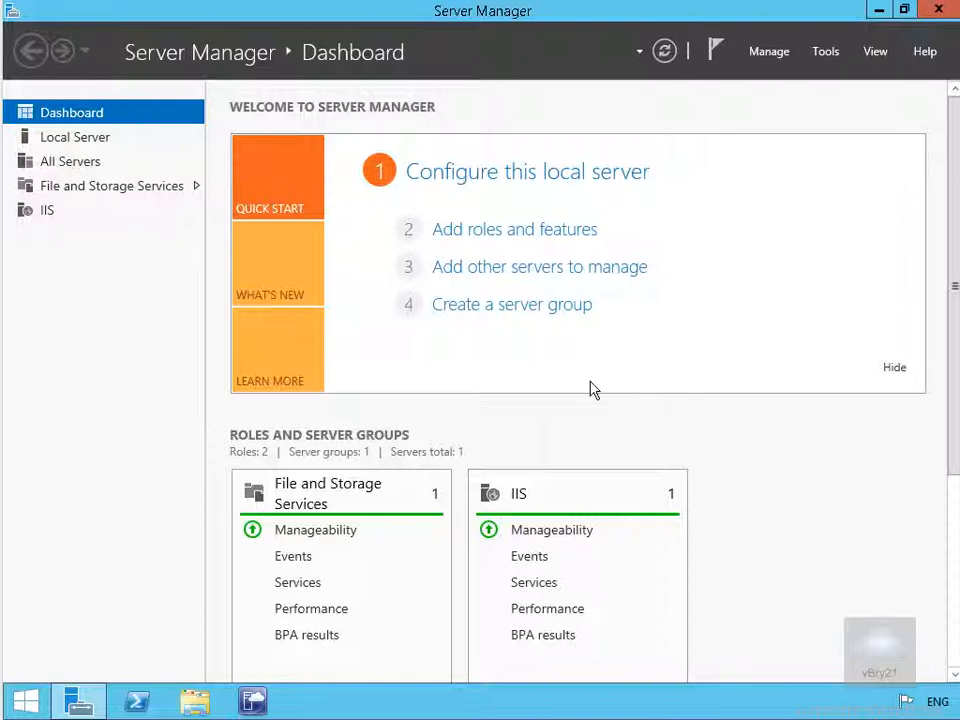
Run Setup.exe from the SCOM folder on DVD drive D: and start the Operations Manager installation
click(196, 701)
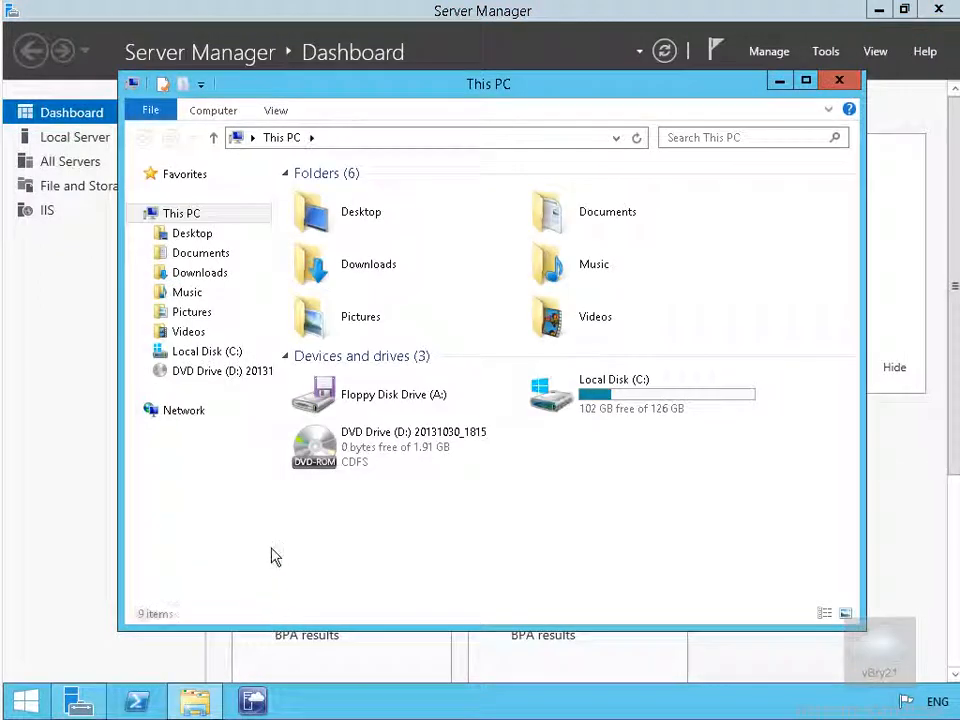
click(203, 375)
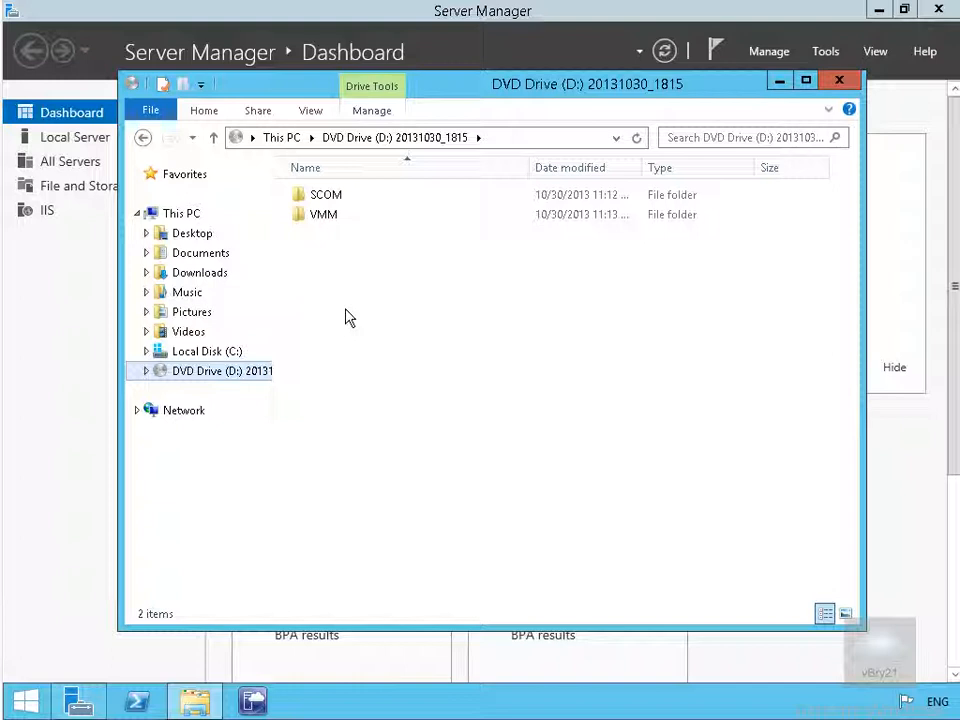
double_click(317, 196)
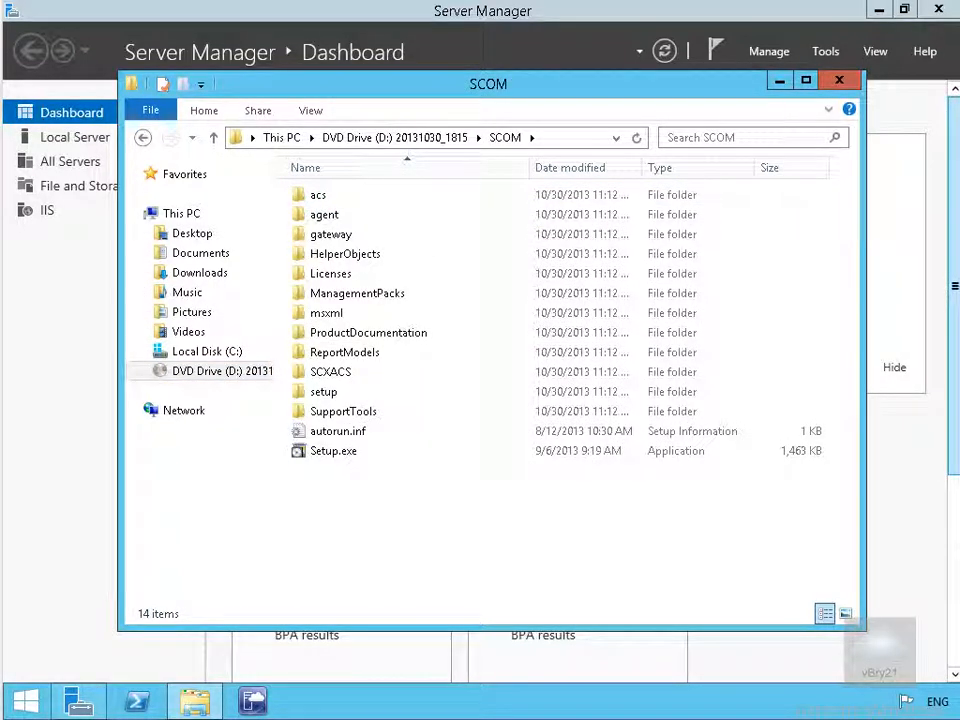
click(350, 451)
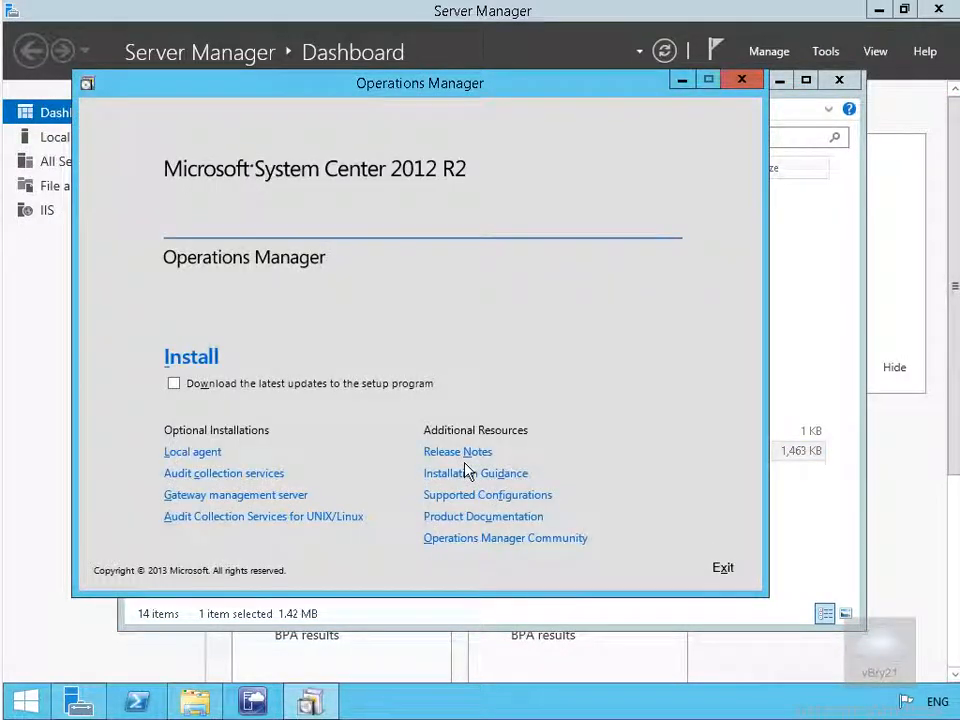
click(205, 362)
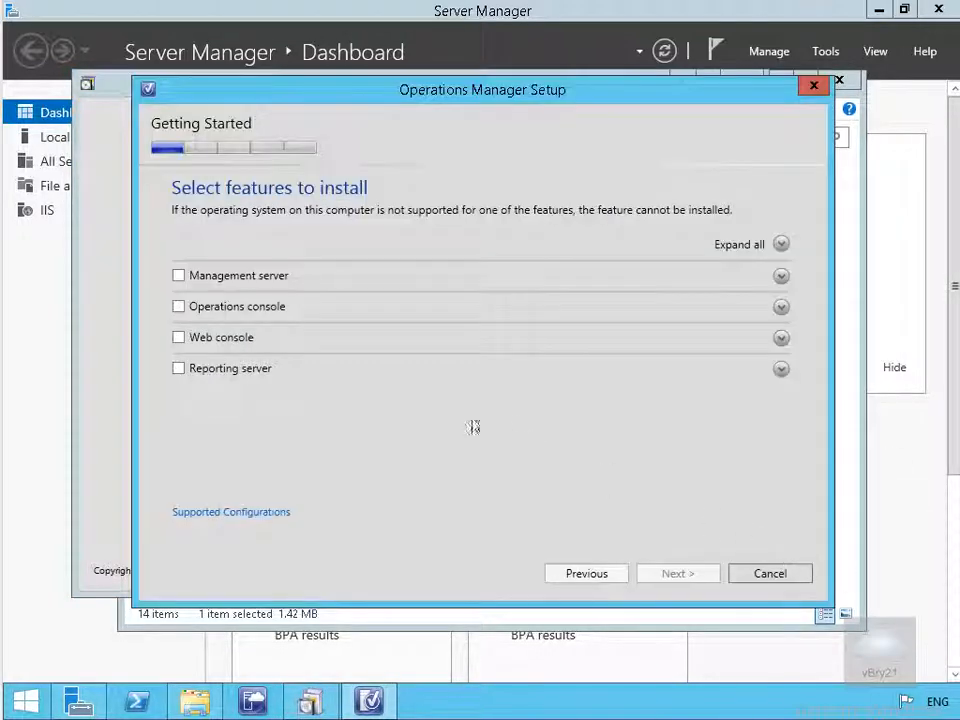
Select only the Operations console feature, keep the default installation location and proceed past the prerequisites check
click(178, 307)
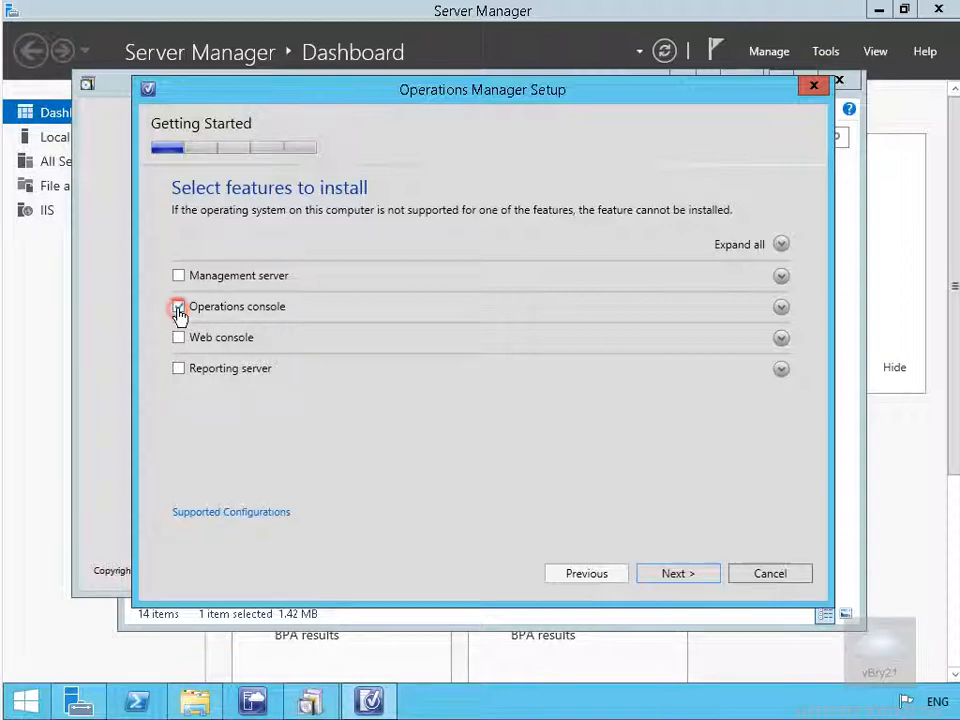
click(676, 574)
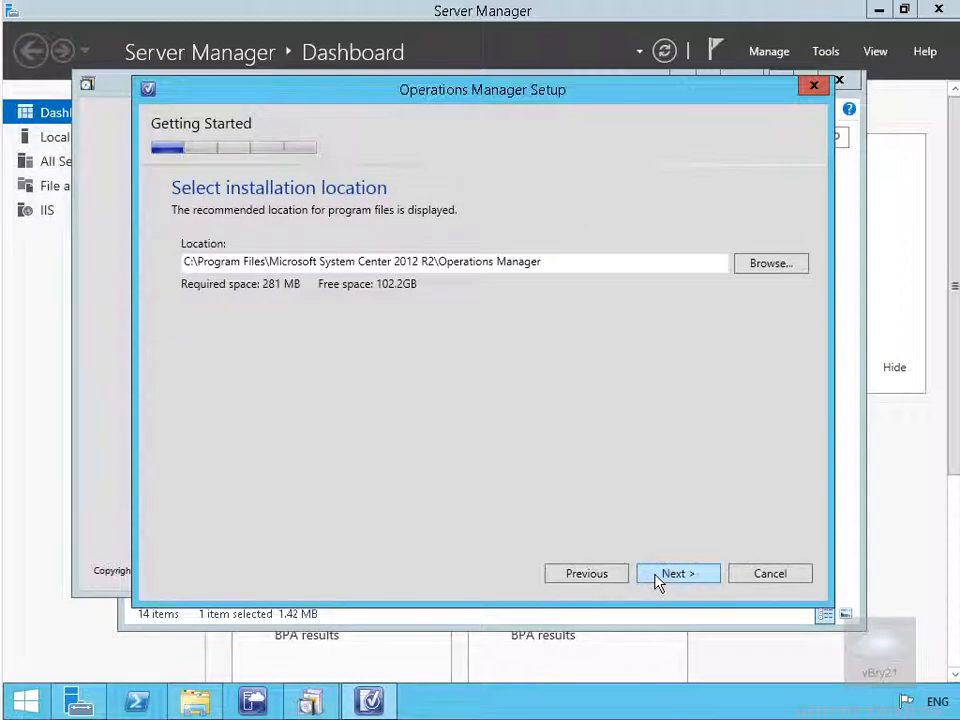
click(657, 576)
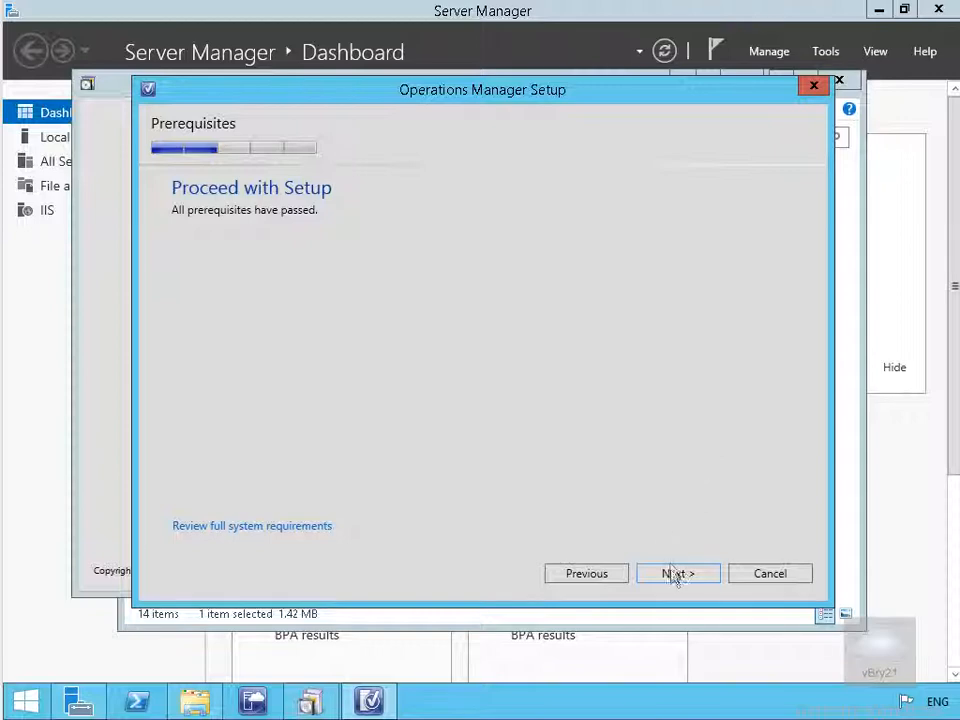
click(674, 576)
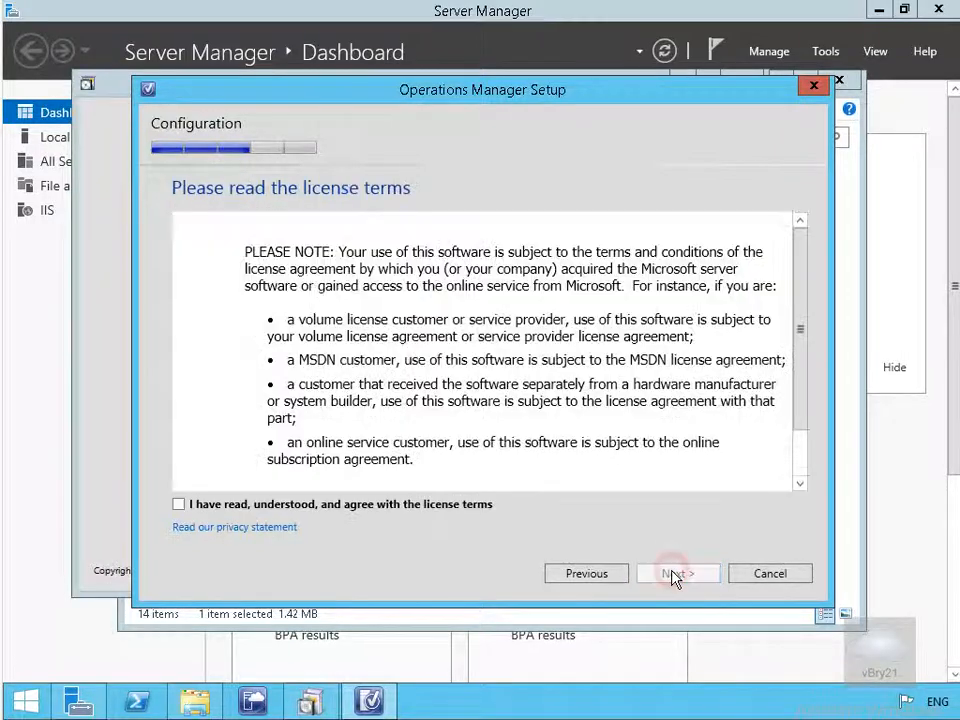
Read through the license terms, agree to them and continue the setup
drag(803, 405, 801, 450)
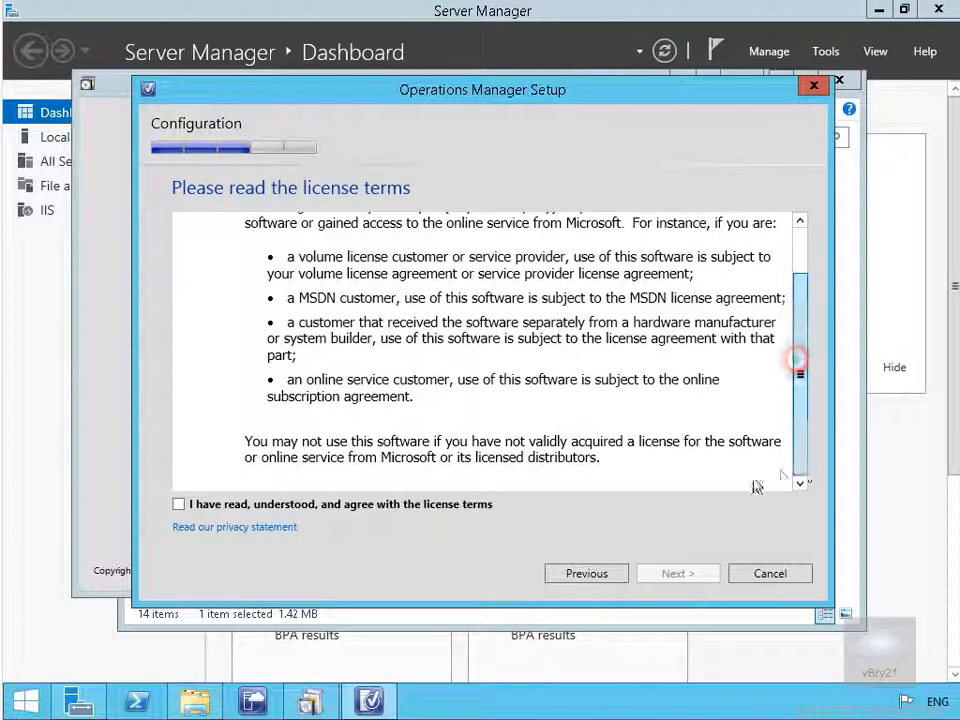
click(280, 506)
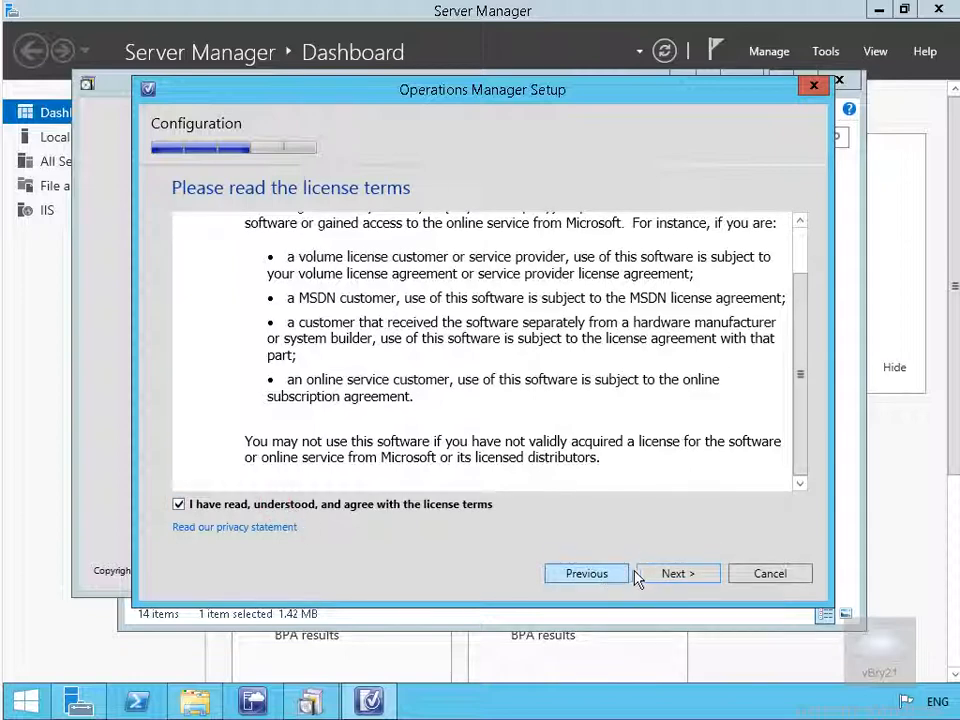
click(666, 578)
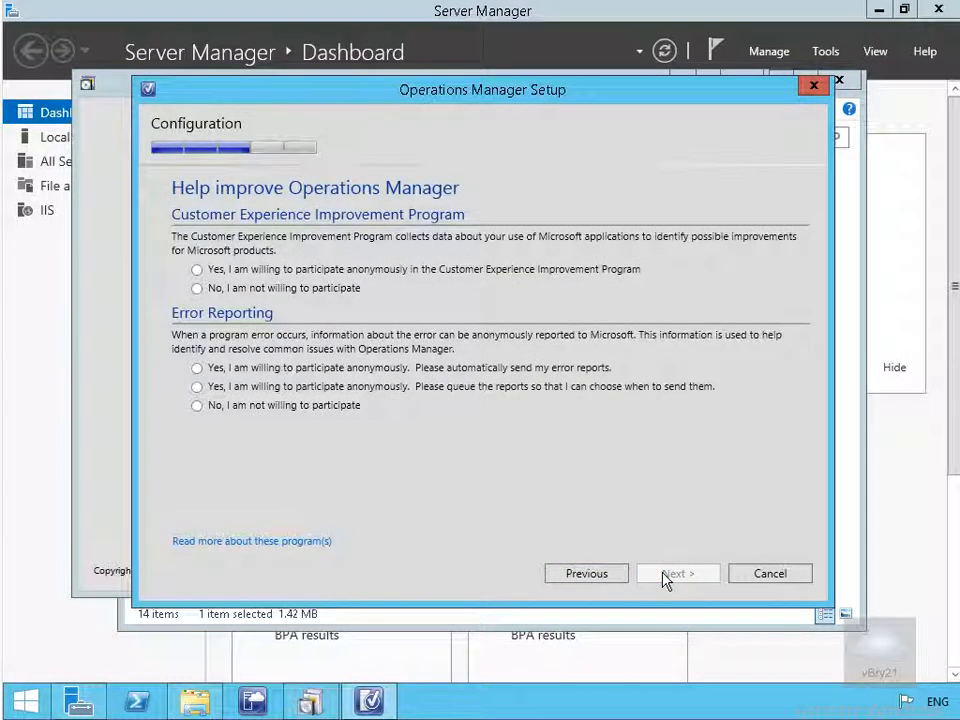
Decline participation in both the Customer Experience Improvement Program and Error Reporting
click(281, 289)
click(276, 408)
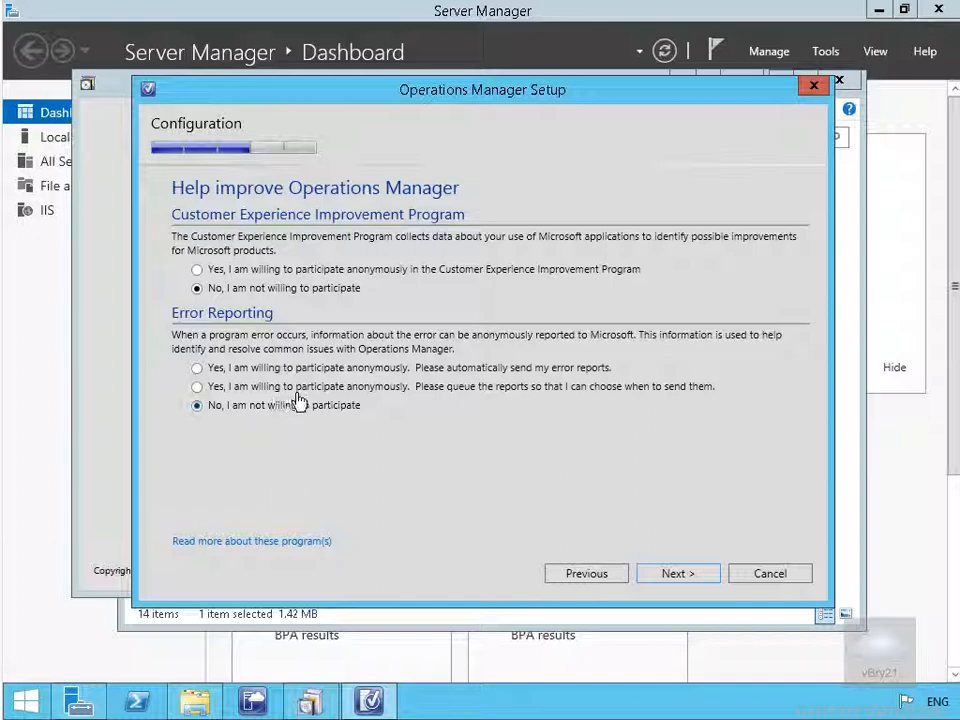
click(677, 573)
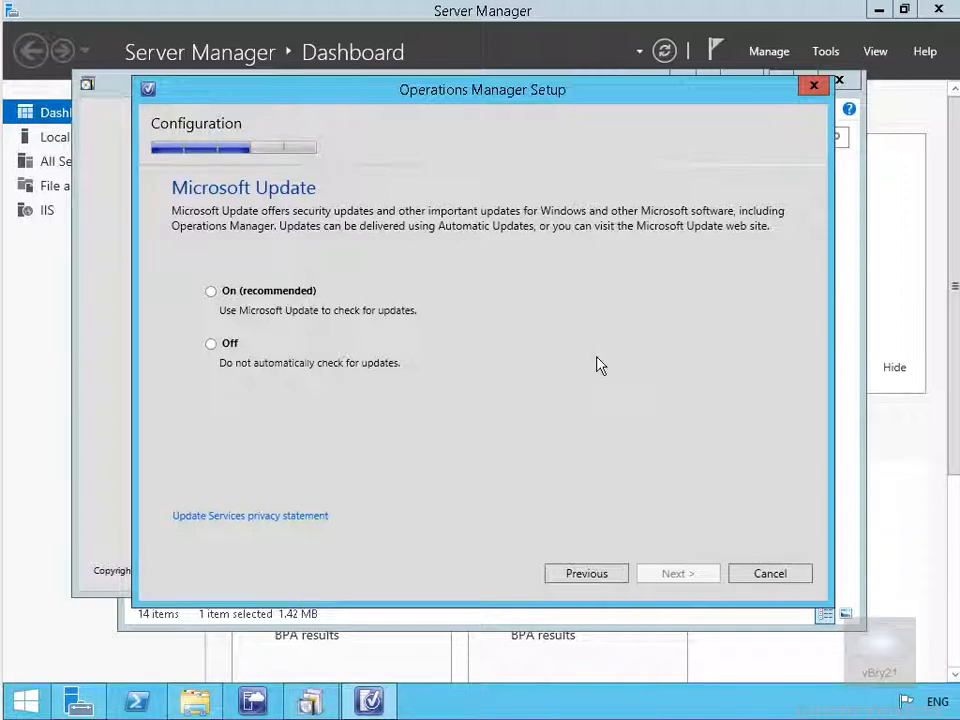
Set Microsoft Update to Off and install the Operations console
click(231, 344)
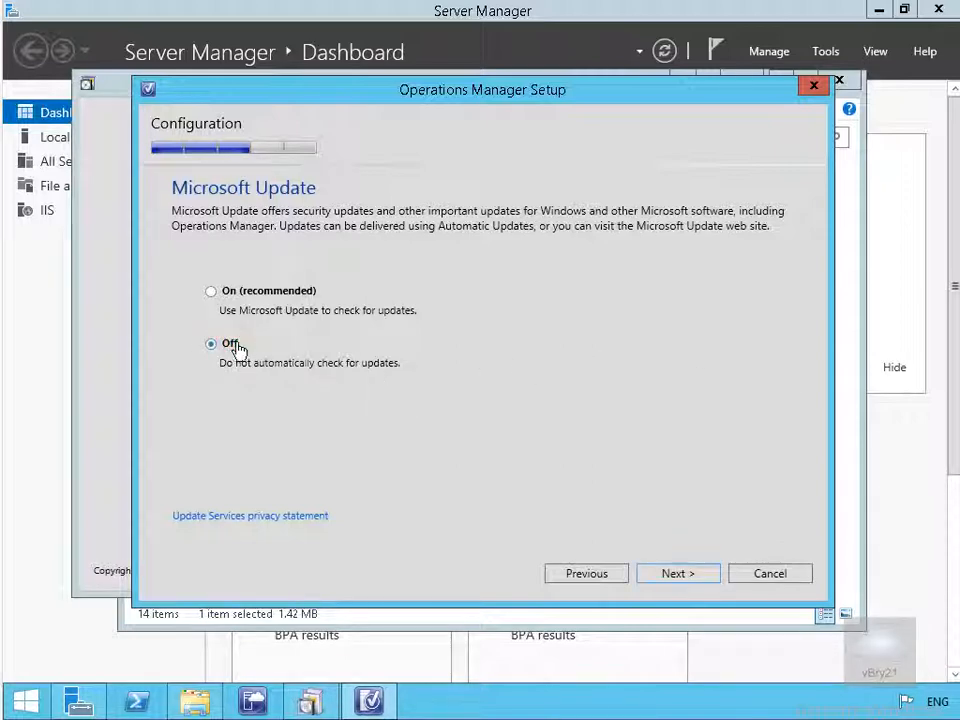
click(709, 573)
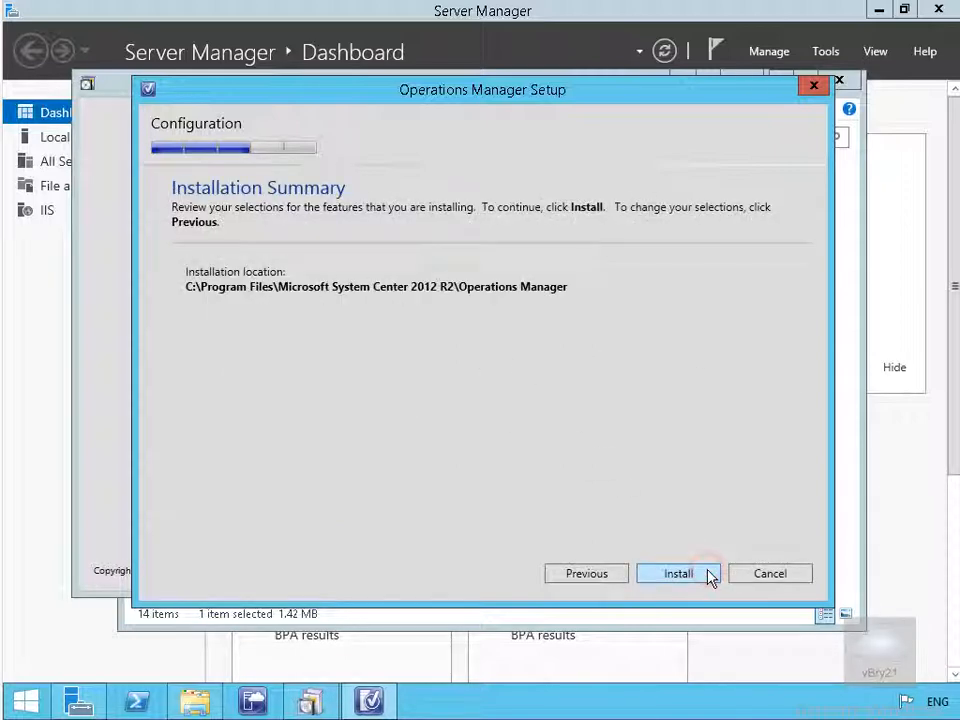
click(709, 574)
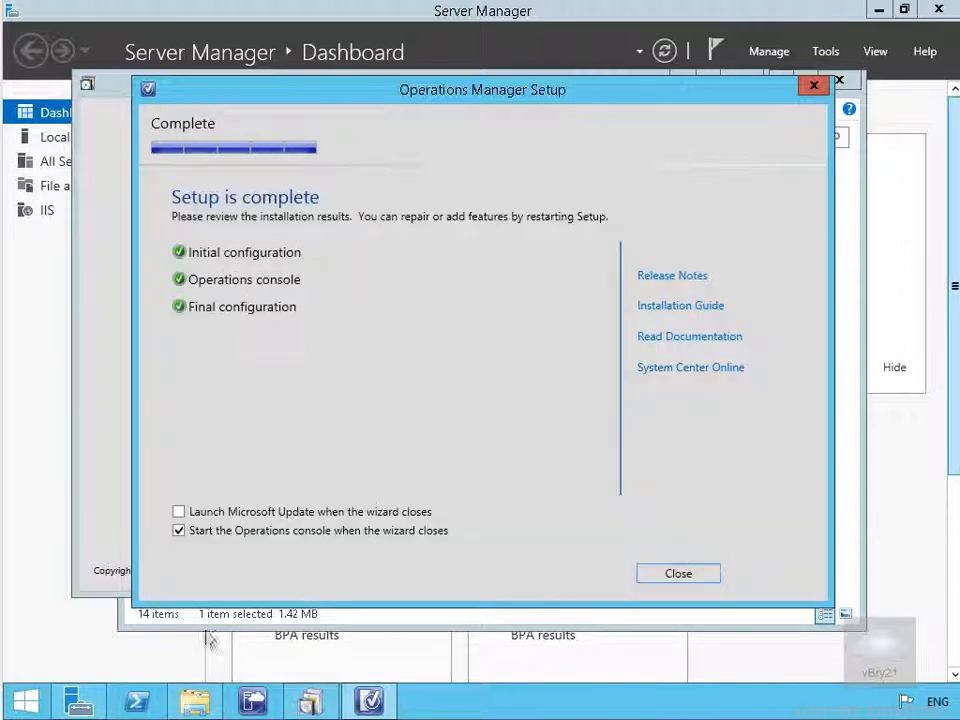
Finish the setup without starting the Operations console, and close the installer and the SCOM folder window
click(179, 530)
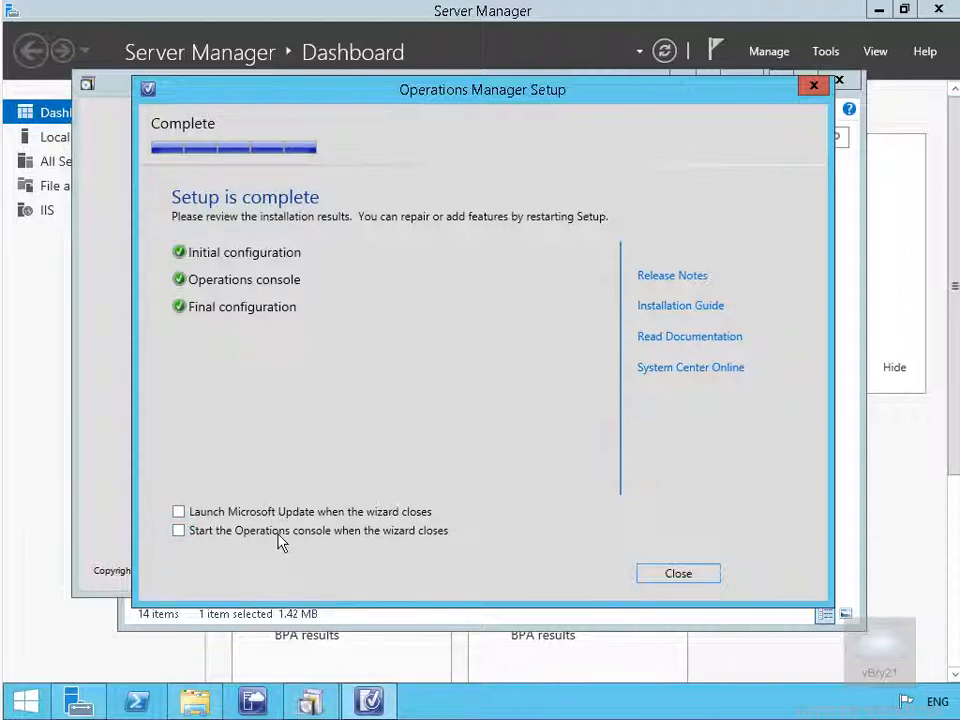
click(644, 578)
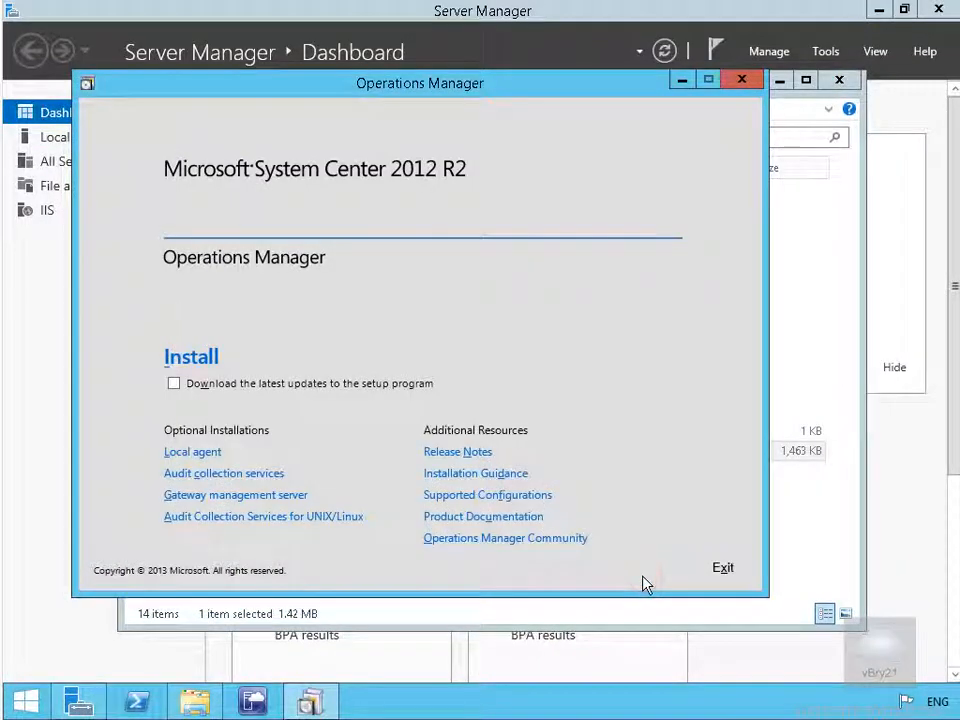
click(721, 576)
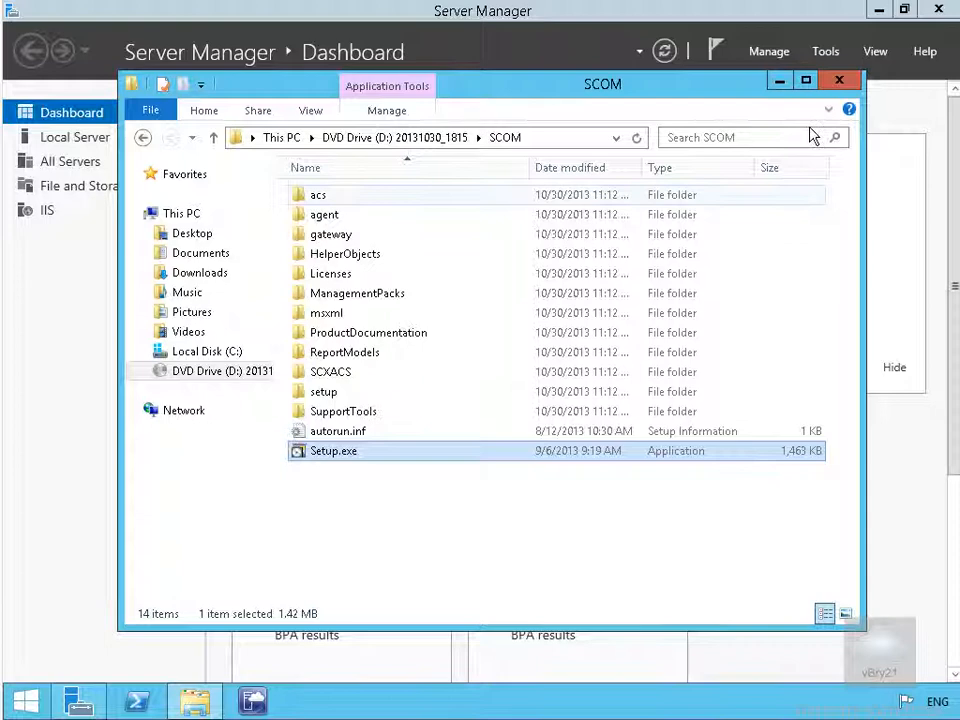
click(839, 80)
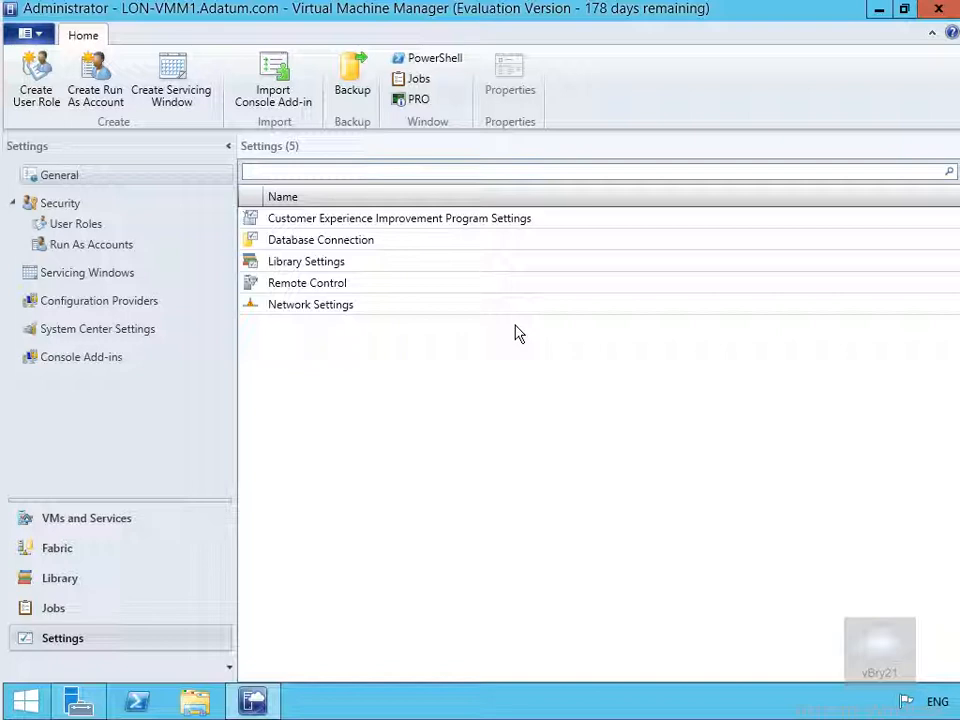
In Virtual Machine Manager, open the properties of Operations Manager Server under System Center Settings and go past the wizard's introduction
click(145, 329)
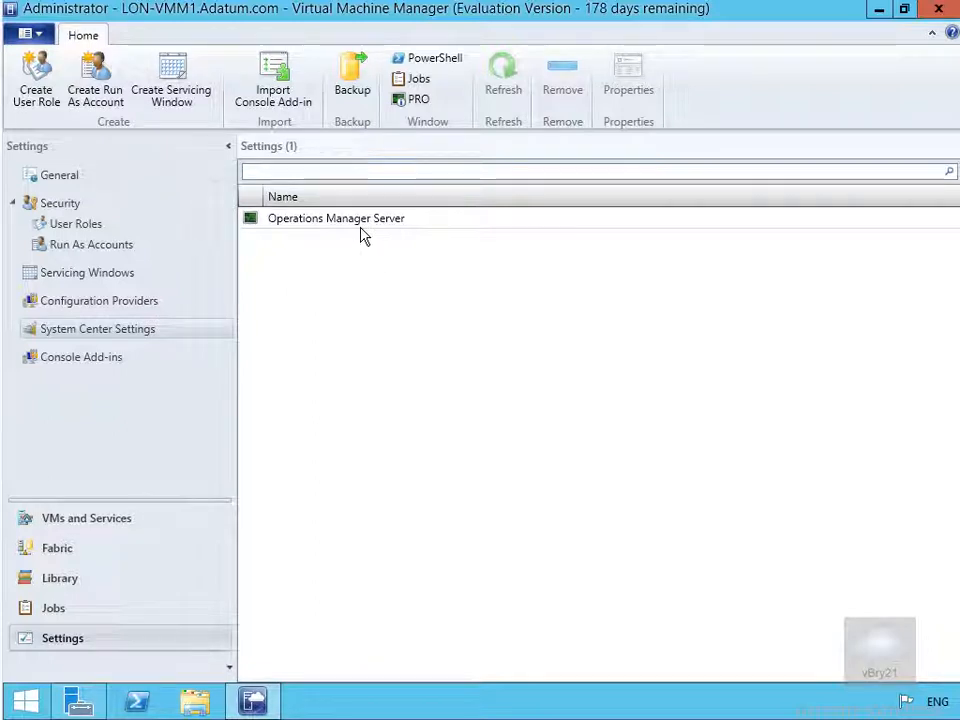
right_click(361, 227)
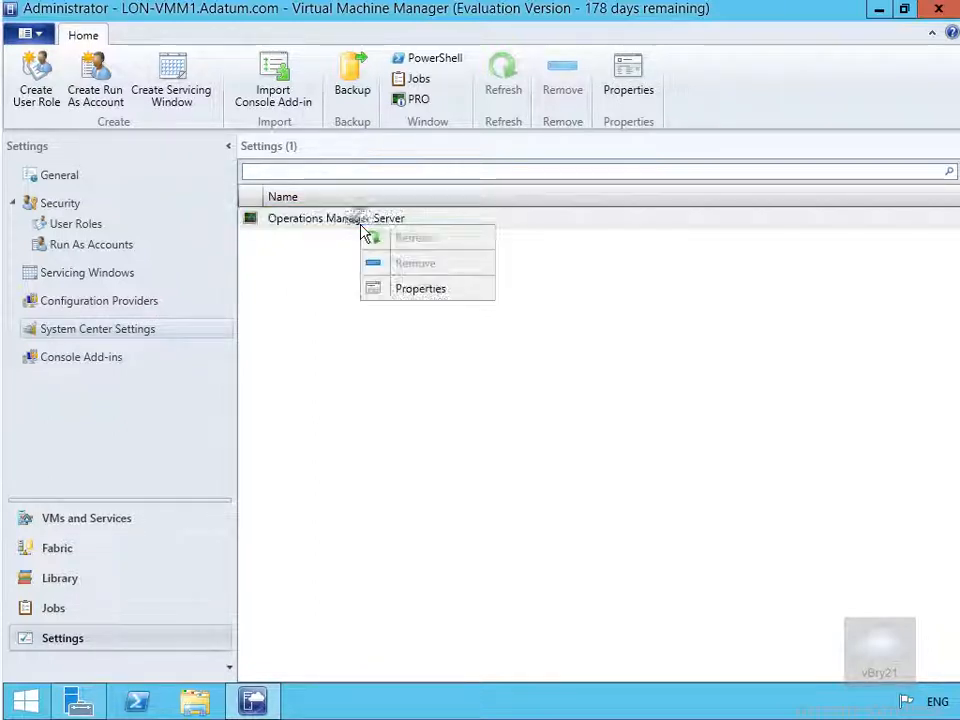
click(424, 289)
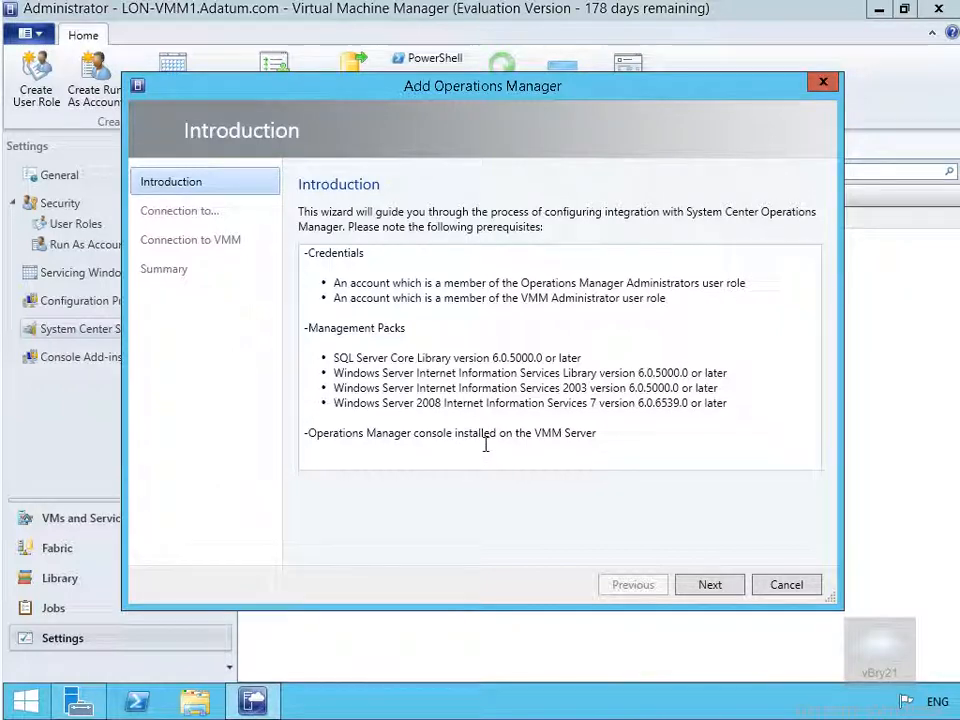
click(733, 588)
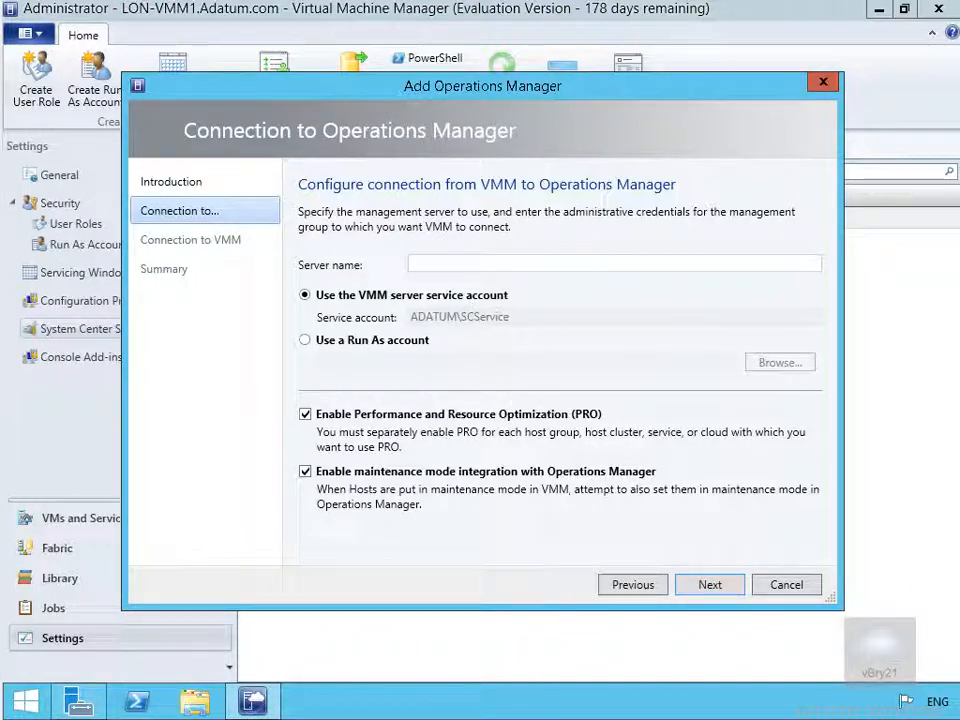
Set the Operations Manager server to lon-om1.adatum.com using the VMM service account, and enter adatum\scservice and its password for the VMM connection
text(lon-om1.adatum.com)
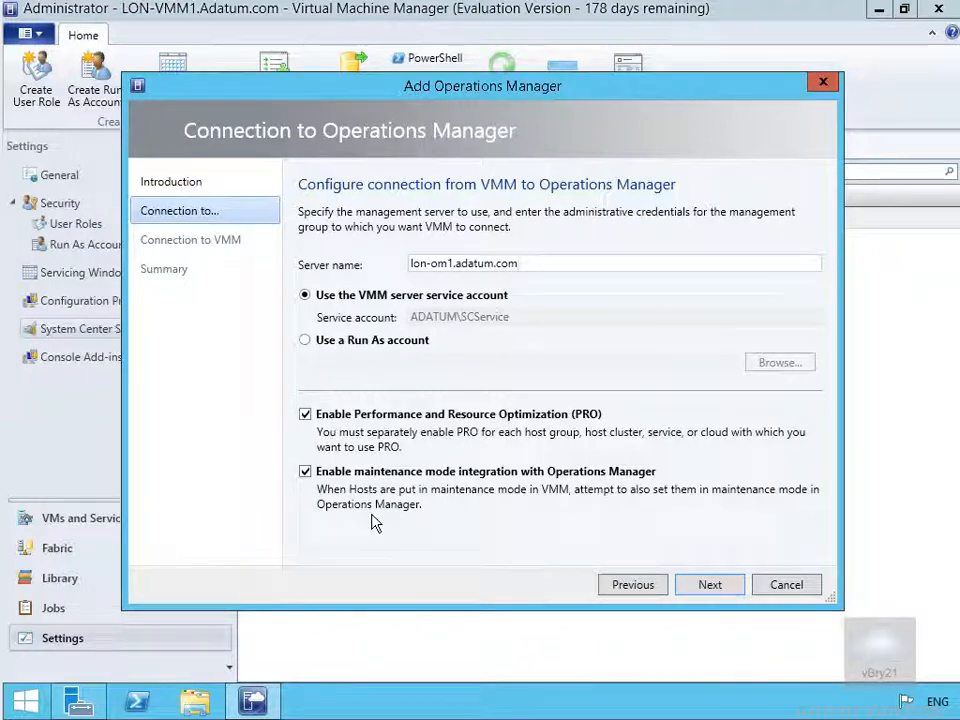
click(709, 585)
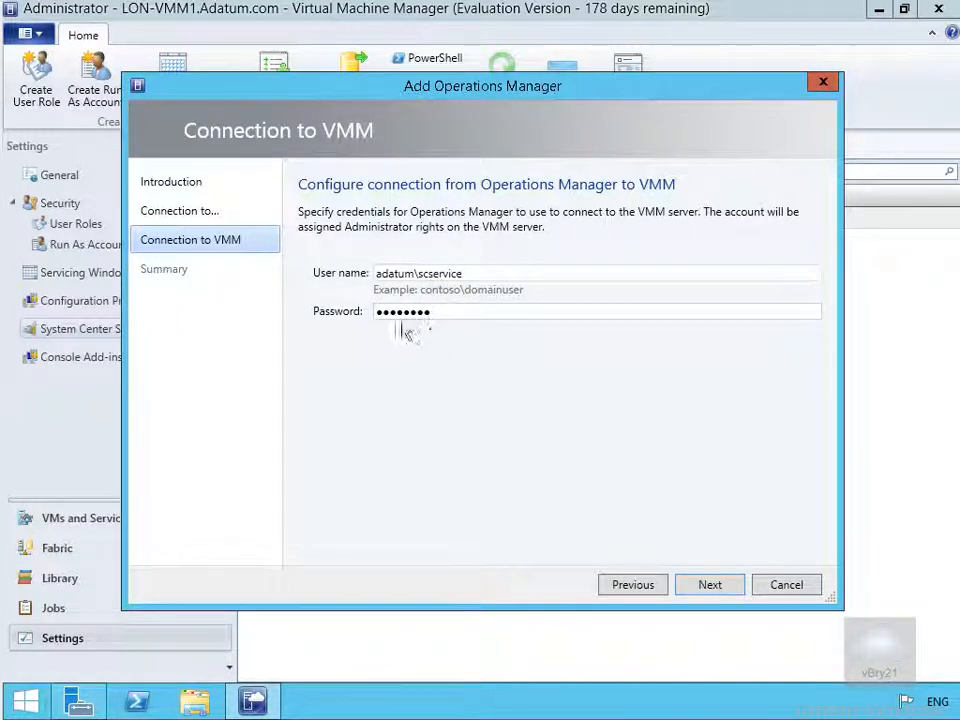
click(709, 587)
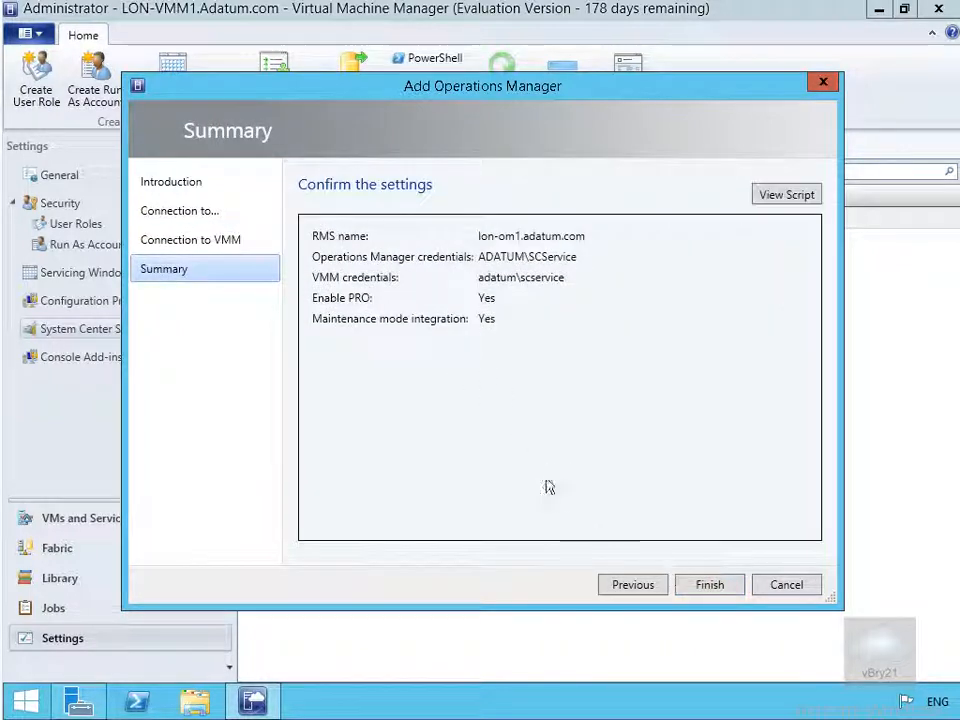
View the PowerShell script generated for the Operations Manager connection, then close it
click(771, 196)
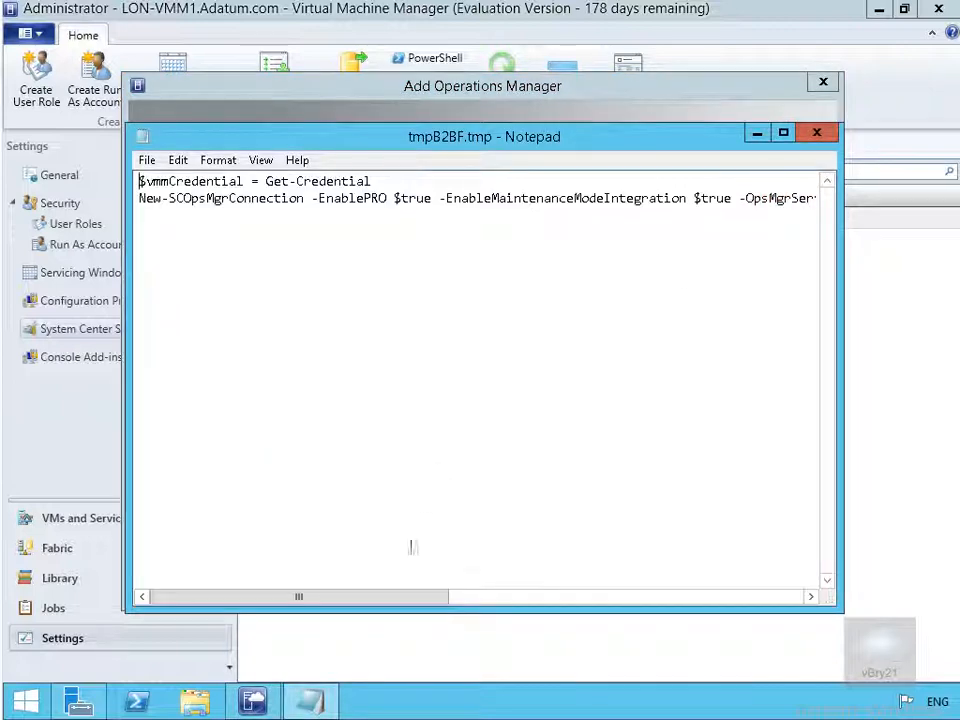
drag(425, 596, 356, 574)
click(815, 133)
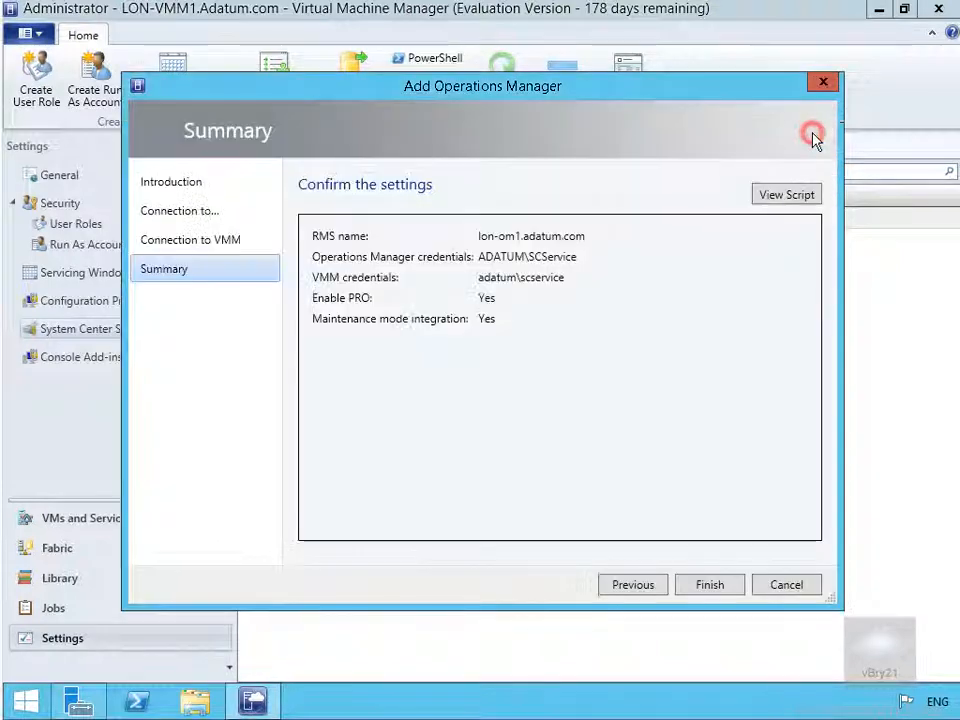
Finish the wizard to create the Operations Manager connection and review the warnings of its job
click(722, 588)
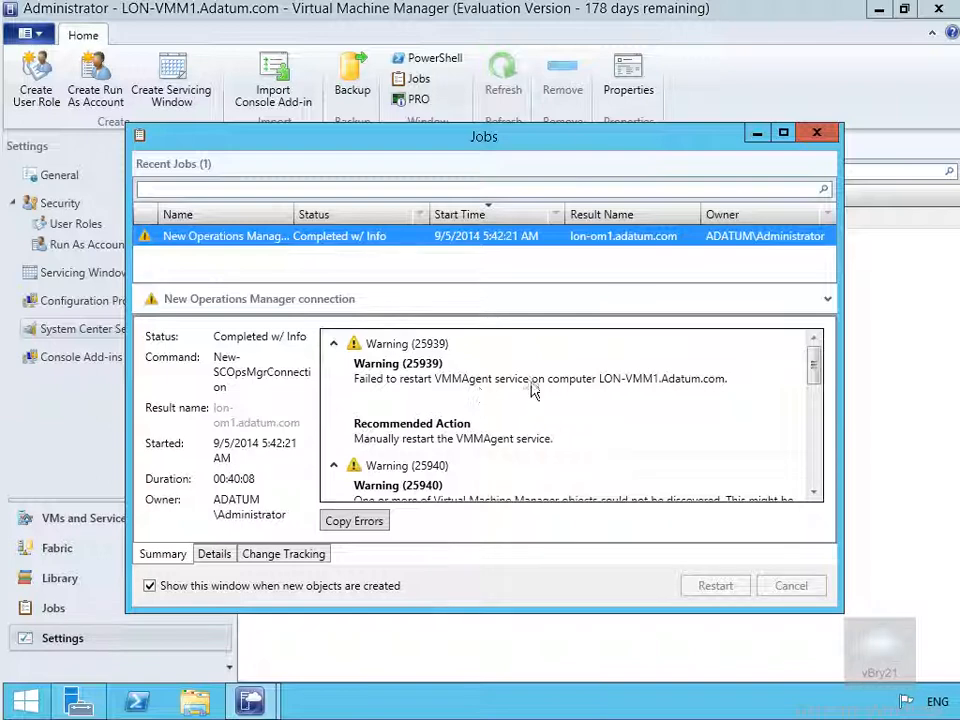
drag(814, 377, 816, 397)
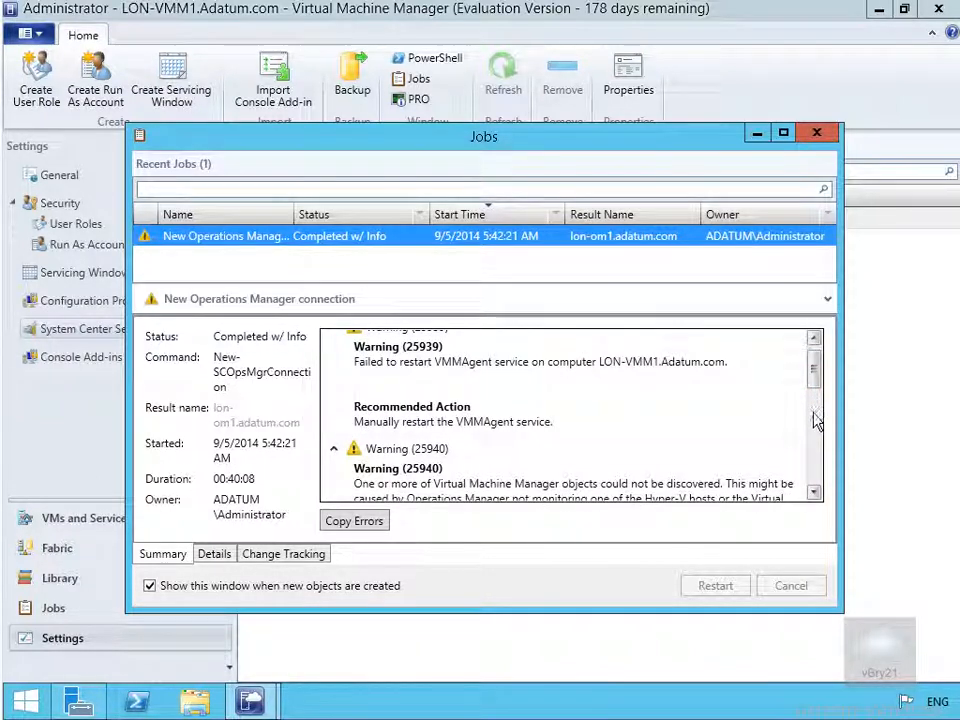
mouse_move(816, 371)
mouse_down()
mouse_move(814, 486)
mouse_move(810, 374)
mouse_up()
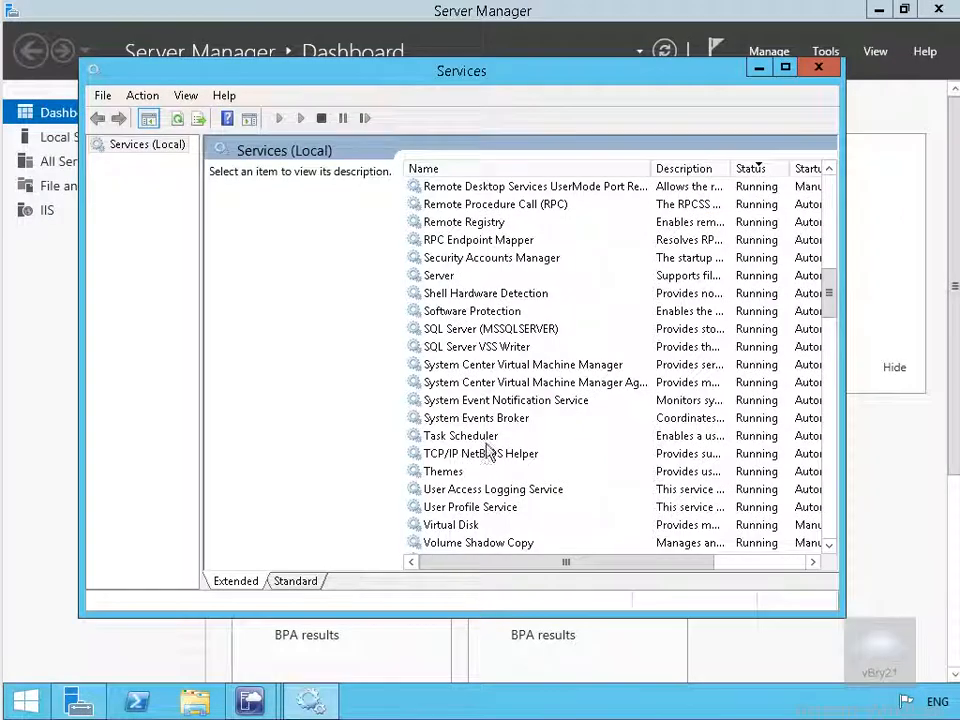
In the Services console, restart the System Center Virtual Machine Manager Agent service
right_click(530, 384)
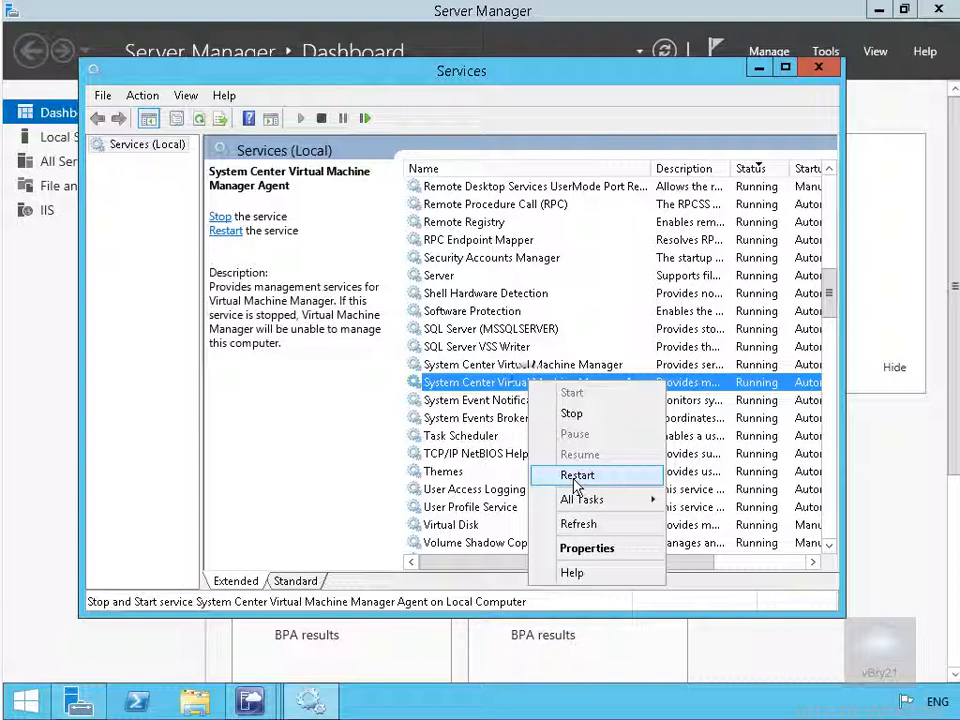
click(576, 476)
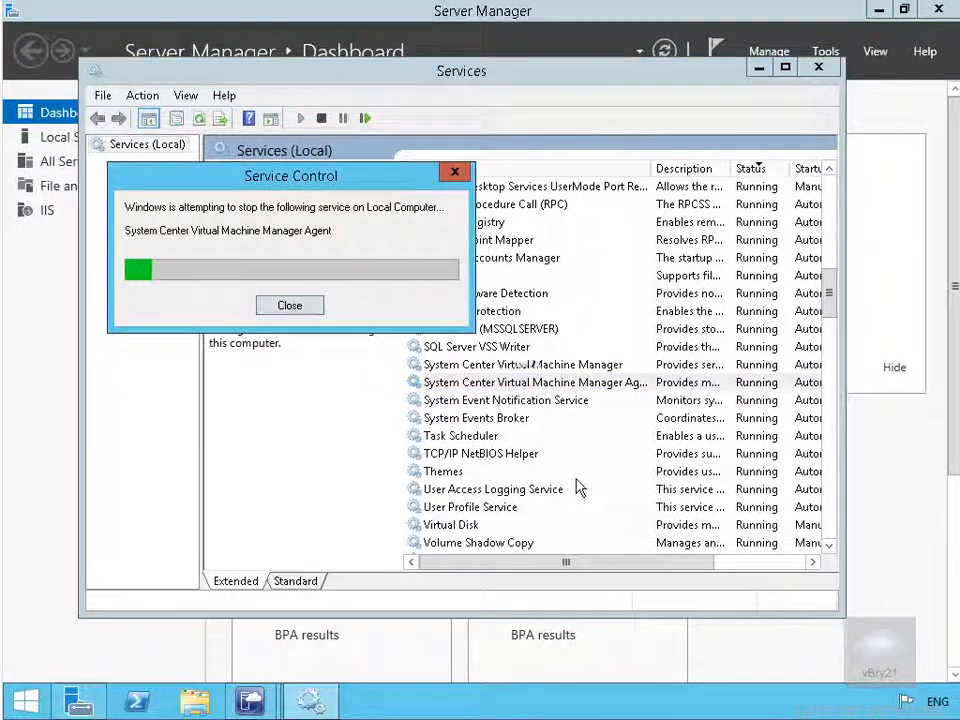